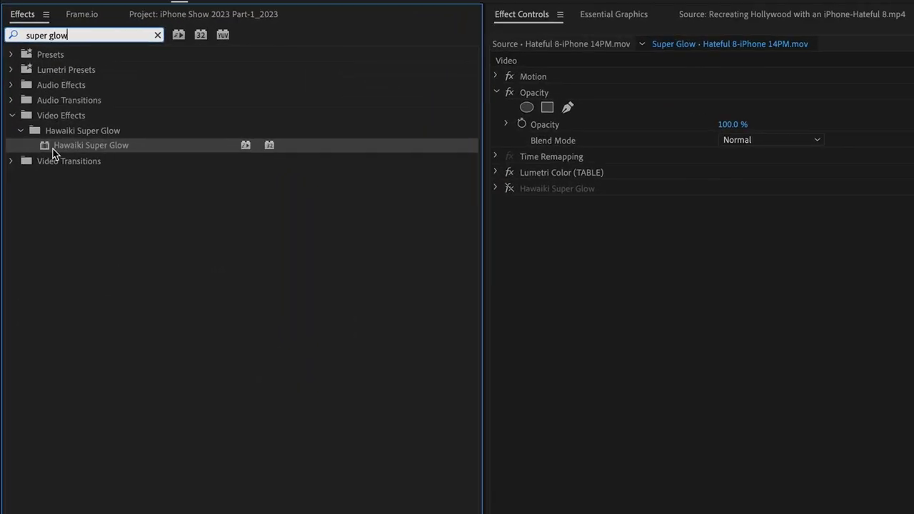
Step: Apply another Hawaiki Super Glow to the selected clip, inspect its default settings and delete it again
{"action": "double_click", "coordinate": [45, 148]}
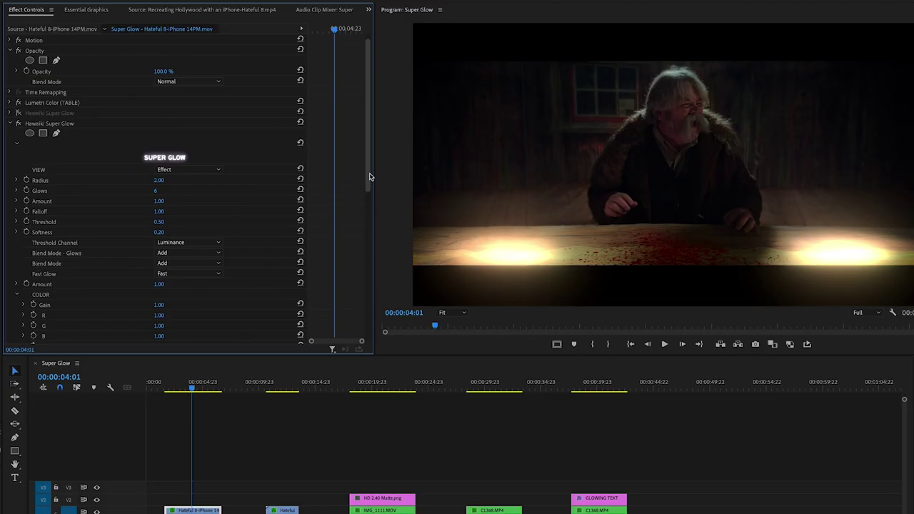
{"action": "left_click", "coordinate": [18, 124]}
{"action": "left_click", "coordinate": [10, 123]}
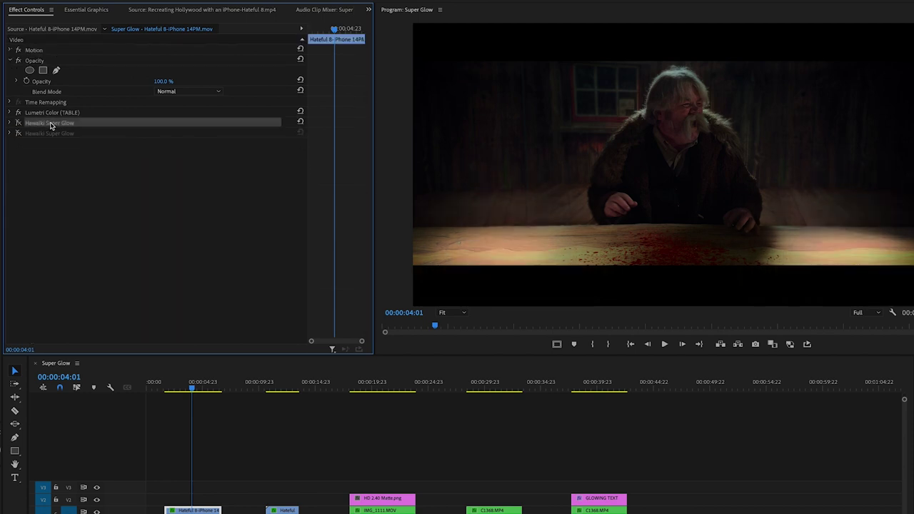
{"action": "left_click", "coordinate": [48, 135]}
{"action": "key", "text": "Delete"}
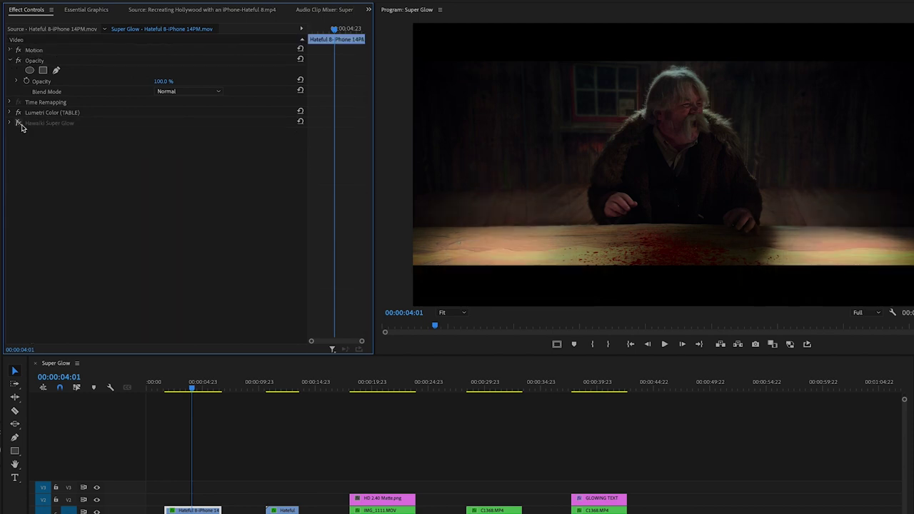
Step: Enable the clip's existing Hawaiki Super Glow effect and expand its settings
{"action": "left_click", "coordinate": [17, 124]}
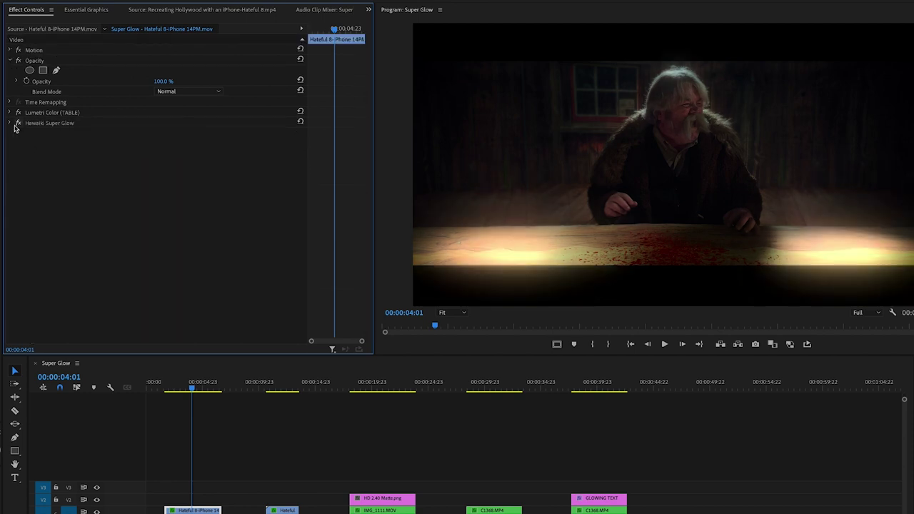
{"action": "left_click", "coordinate": [11, 124]}
{"action": "left_click_drag", "start_coordinate": [368, 187], "coordinate": [367, 226]}
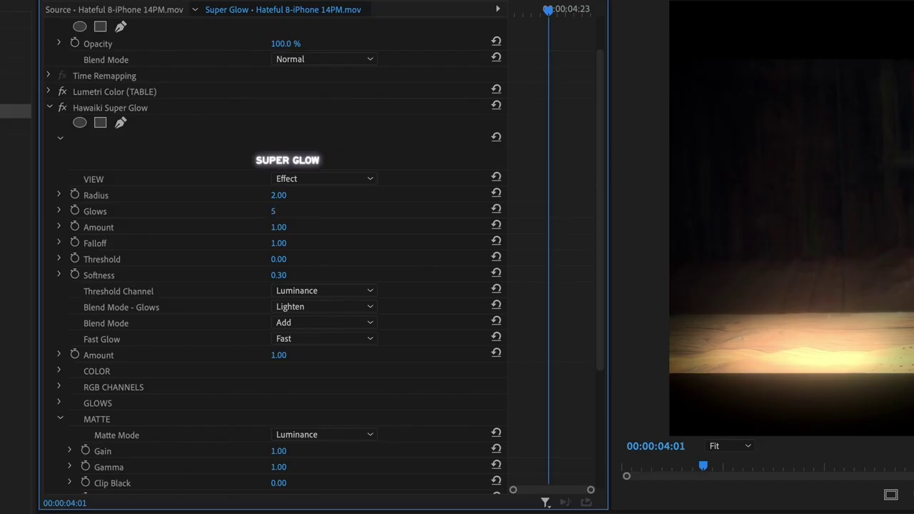
Step: Try the Super Glow effect with Glows set to 1
{"action": "left_click", "coordinate": [346, 129]}
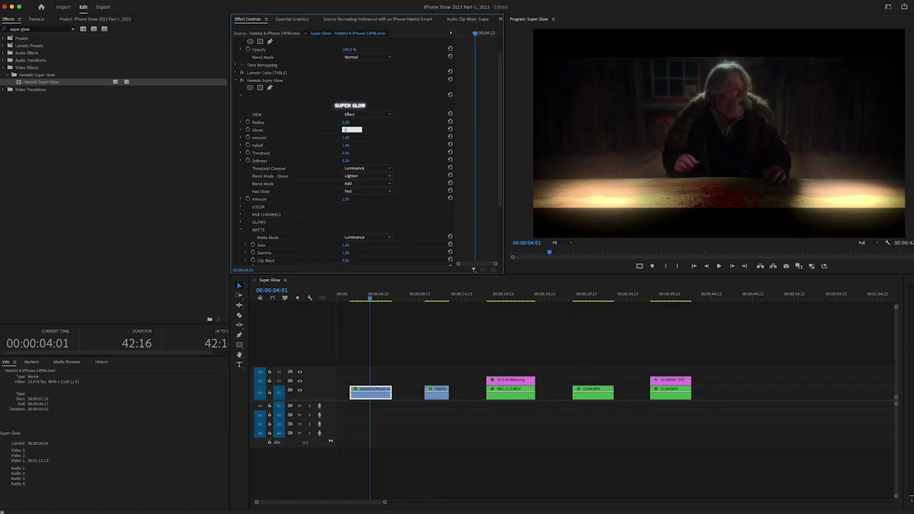
{"action": "type", "text": "1"}
{"action": "key", "text": "Return"}
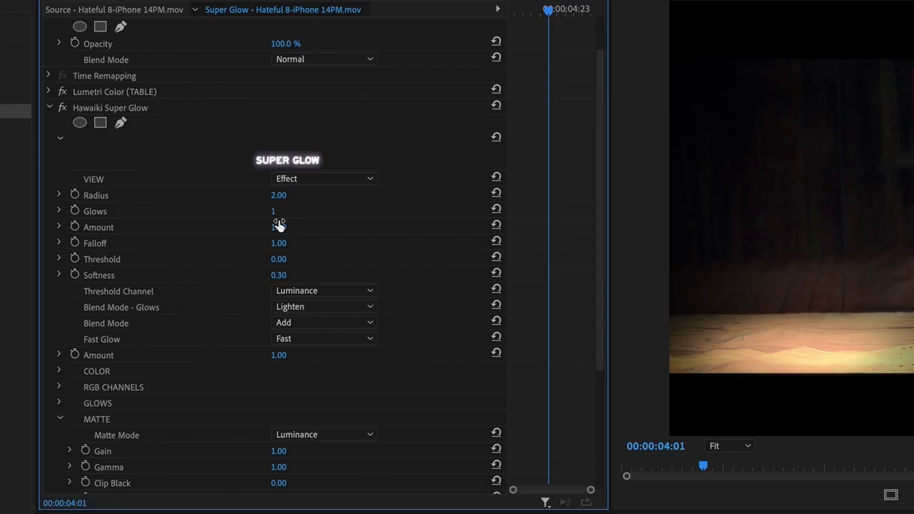
Step: Set the Super Glow effect's Glows to 6
{"action": "left_click", "coordinate": [351, 128]}
{"action": "type", "text": "0"}
{"action": "key", "text": "Return"}
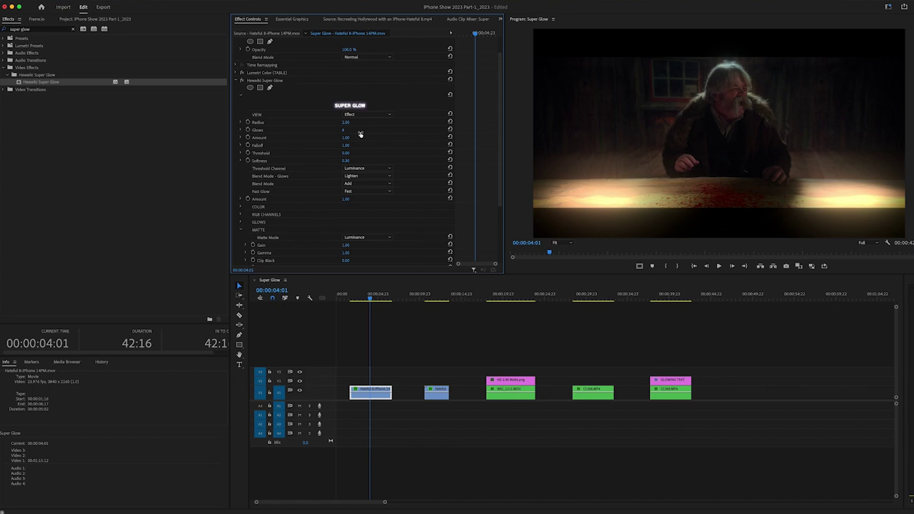
Step: At 00:00:04:09, test the glow's Threshold, leaving it at 0.00, and set Softness to 0.00
{"action": "left_click", "coordinate": [373, 294]}
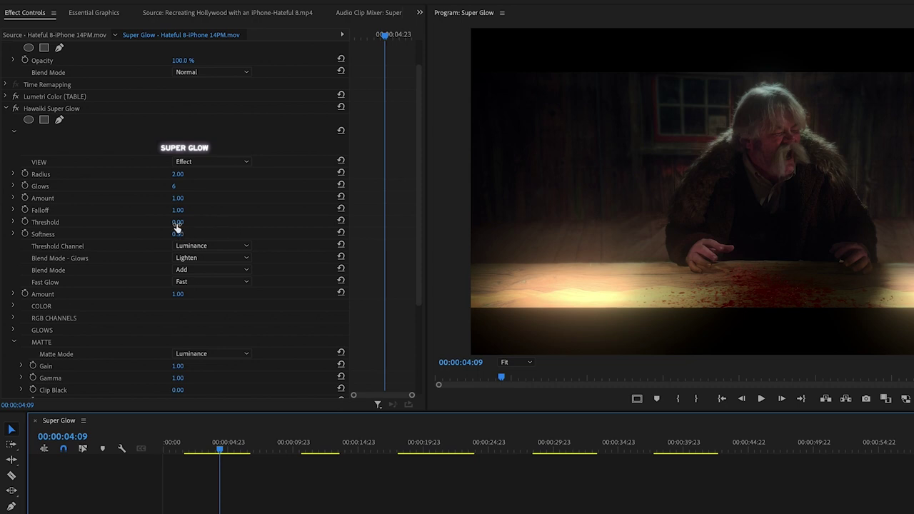
{"action": "left_click_drag", "start_coordinate": [177, 223], "coordinate": [242, 234]}
{"action": "left_click_drag", "start_coordinate": [178, 233], "coordinate": [164, 233]}
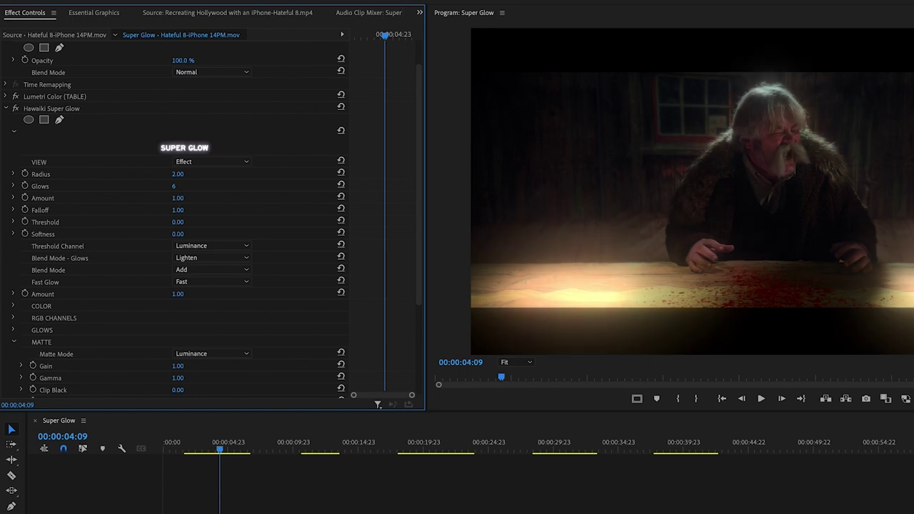
Step: Set the glow's upper Amount to 1.60 and Falloff to 2.00
{"action": "mouse_move", "coordinate": [178, 198]}
{"action": "left_mouse_down"}
{"action": "mouse_move", "coordinate": [263, 198]}
{"action": "mouse_move", "coordinate": [121, 198]}
{"action": "mouse_move", "coordinate": [220, 198]}
{"action": "mouse_move", "coordinate": [168, 210]}
{"action": "mouse_move", "coordinate": [215, 210]}
{"action": "mouse_move", "coordinate": [166, 210]}
{"action": "mouse_move", "coordinate": [187, 210]}
{"action": "left_mouse_up"}
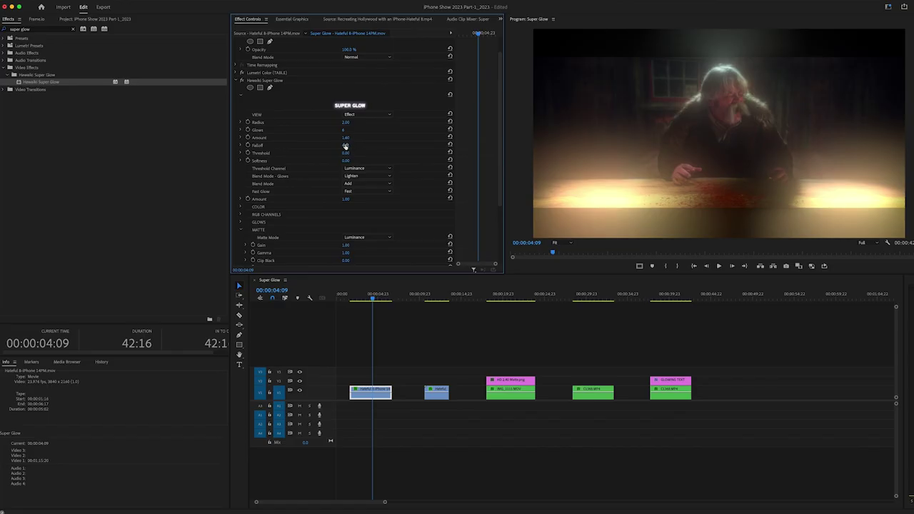
{"action": "left_click", "coordinate": [346, 146]}
{"action": "type", "text": "2"}
{"action": "key", "text": "Return"}
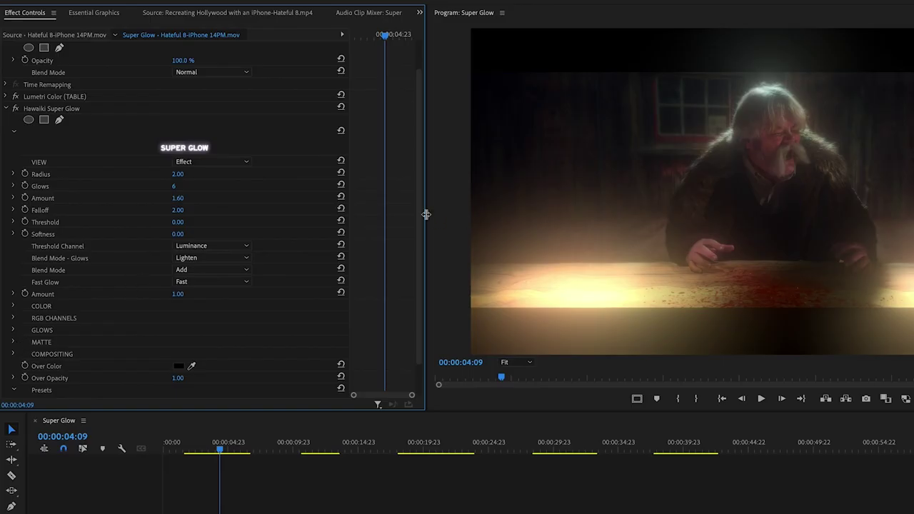
Step: Set the glow's Matte Mode to HSV and pick the matte color from the top of the man's backlit hair
{"action": "left_click_drag", "start_coordinate": [417, 207], "coordinate": [417, 236]}
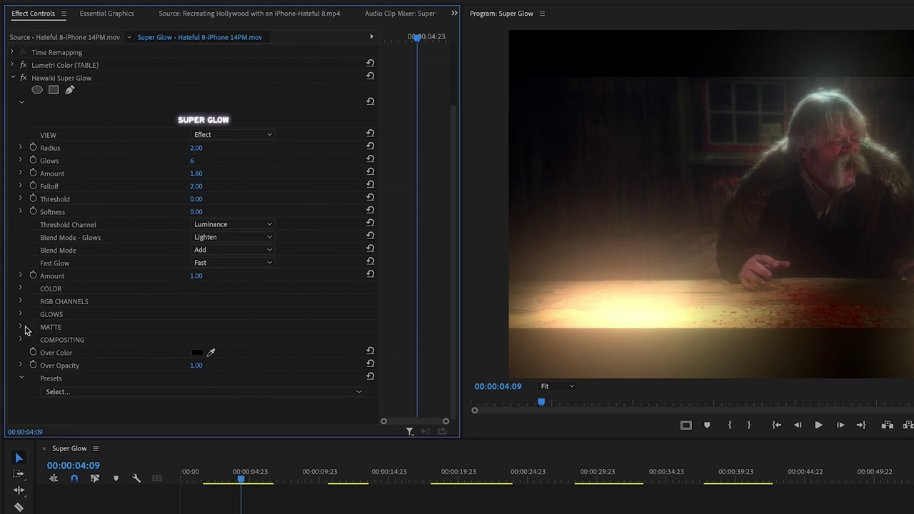
{"action": "left_click", "coordinate": [22, 327]}
{"action": "scroll", "coordinate": [21, 329], "scroll_direction": "down", "scroll_amount": 3}
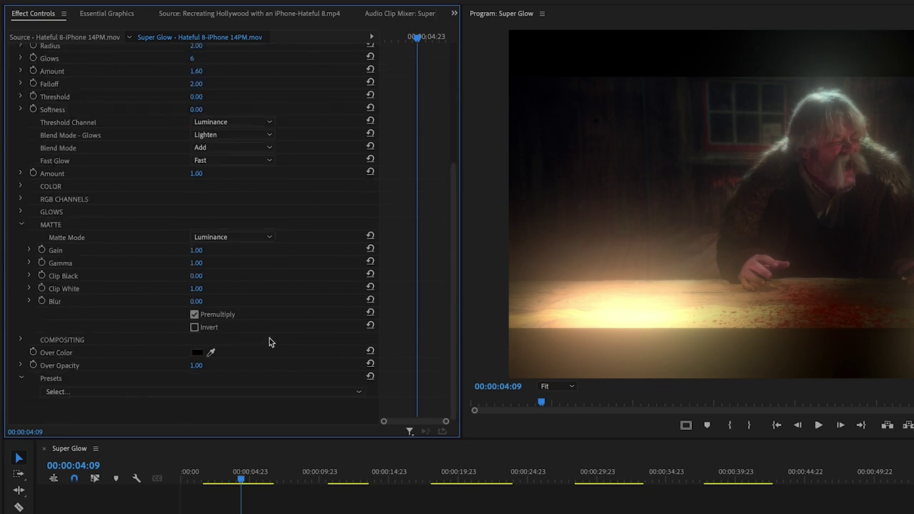
{"action": "left_click", "coordinate": [232, 237]}
{"action": "left_click", "coordinate": [242, 316]}
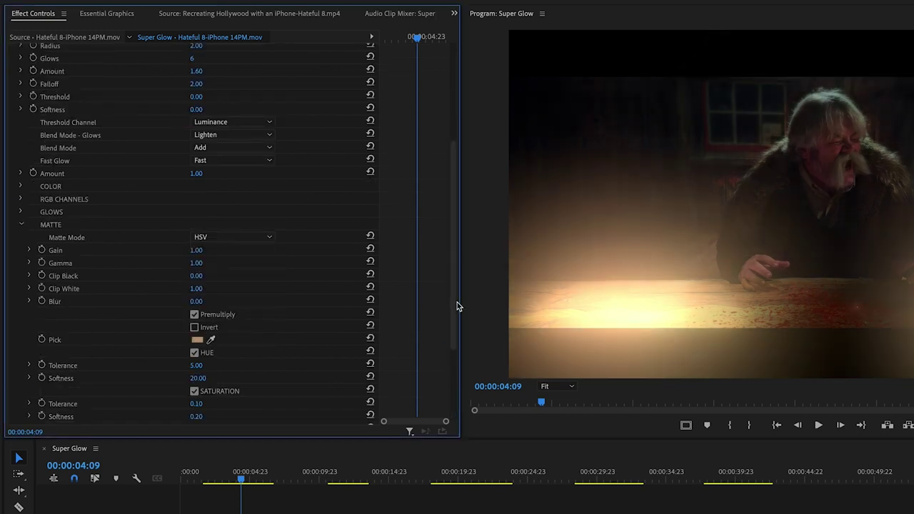
{"action": "scroll", "coordinate": [401, 344], "scroll_direction": "down", "scroll_amount": 3}
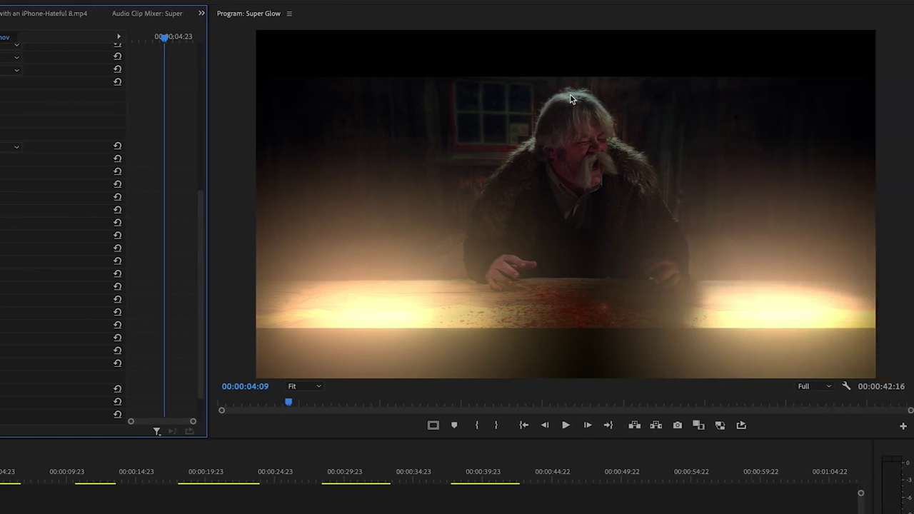
{"action": "left_click", "coordinate": [570, 95]}
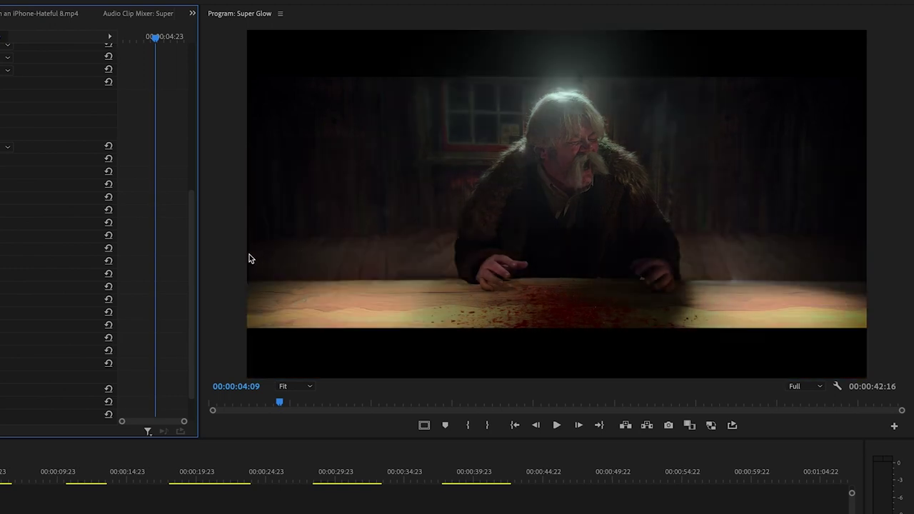
Step: Refine the glow at 00:00:04:02 with Radius 1.50, Glows 5, Falloff 1.80, Threshold 1.40, Softness 2.00 and lower Amount 2.00, and scrub the clip
{"action": "key", "text": "Left"}
{"action": "key", "text": "Left"}
{"action": "key", "text": "Left"}
{"action": "key", "text": "Left"}
{"action": "key", "text": "Left"}
{"action": "key", "text": "Left"}
{"action": "key", "text": "Left"}
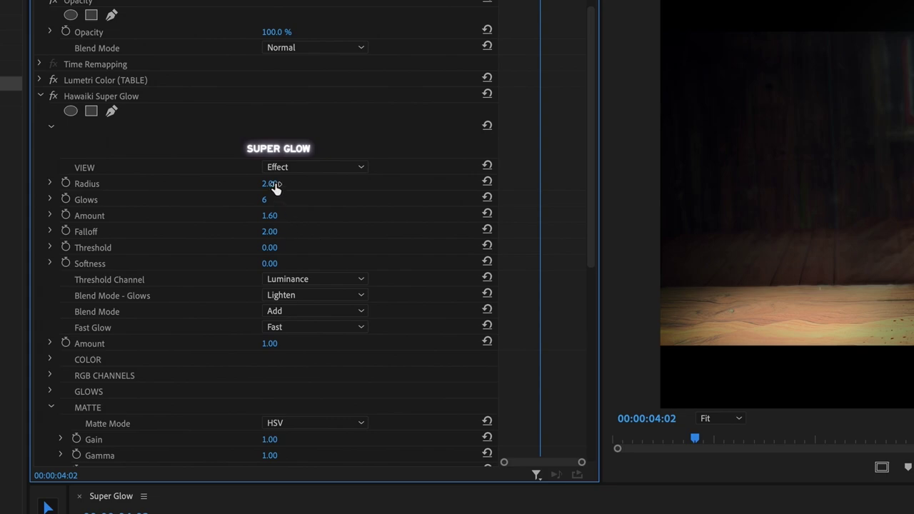
{"action": "left_click", "coordinate": [275, 185]}
{"action": "type", "text": "1.5"}
{"action": "key", "text": "Return"}
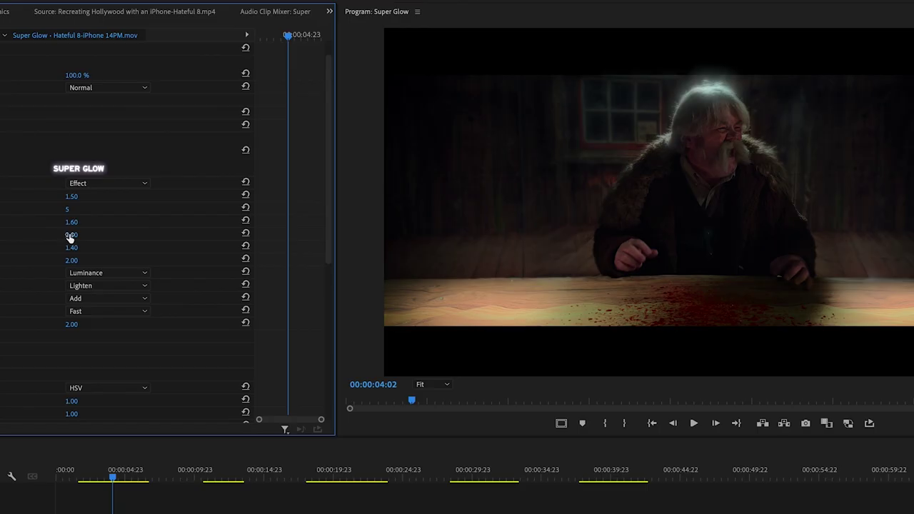
{"action": "mouse_move", "coordinate": [69, 235]}
{"action": "left_mouse_down"}
{"action": "mouse_move", "coordinate": [78, 235]}
{"action": "mouse_move", "coordinate": [67, 235]}
{"action": "left_mouse_up"}
{"action": "mouse_move", "coordinate": [102, 473]}
{"action": "left_mouse_down"}
{"action": "mouse_move", "coordinate": [86, 475]}
{"action": "mouse_move", "coordinate": [112, 479]}
{"action": "mouse_move", "coordinate": [90, 478]}
{"action": "left_mouse_up"}
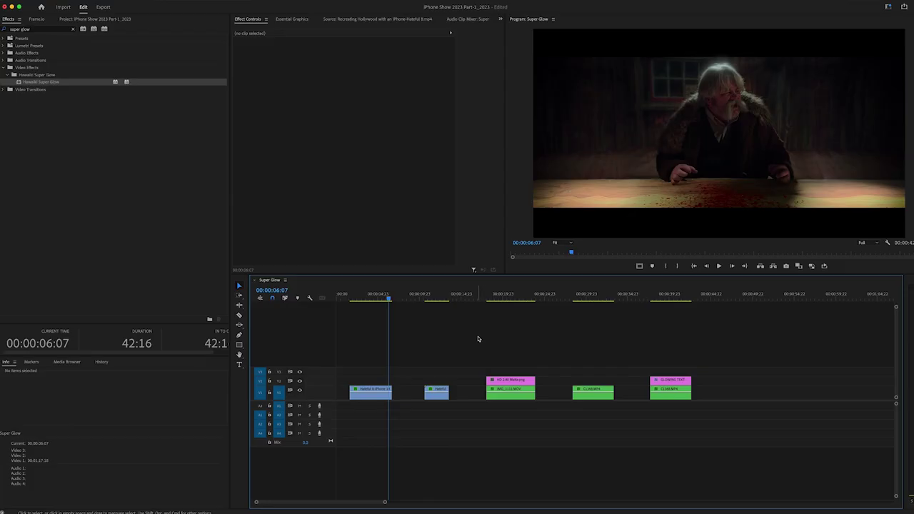
Step: Enable Hawaiki Super Glow on the close-up clip Hateful 8-iPhone 14PM-CU2.mov and expand its settings
{"action": "left_click", "coordinate": [438, 295]}
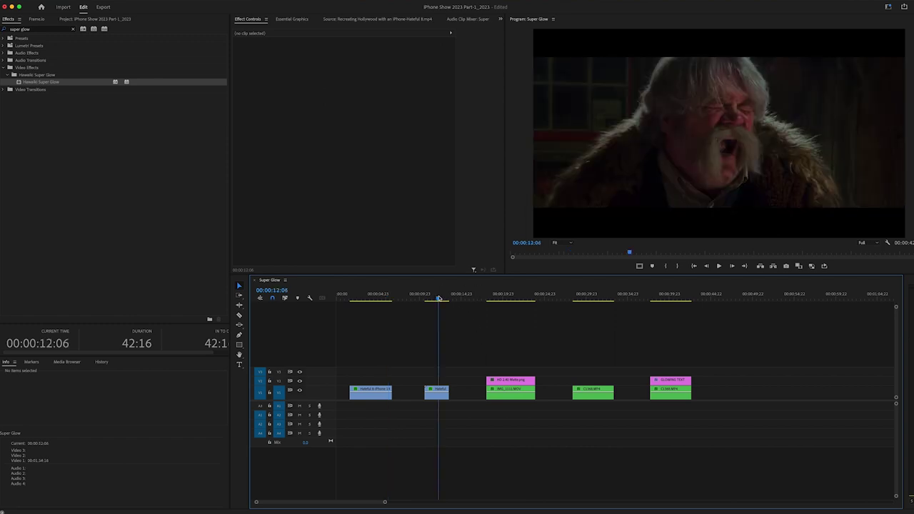
{"action": "left_click", "coordinate": [431, 395]}
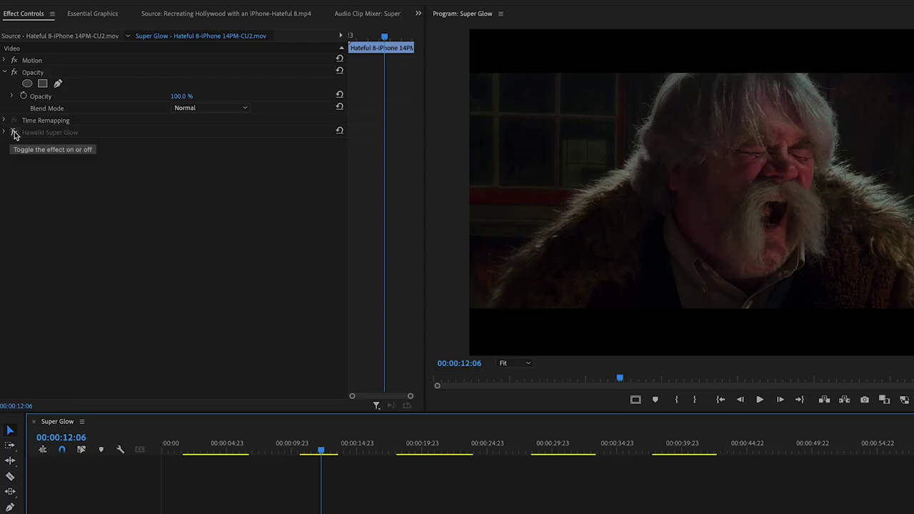
{"action": "left_click", "coordinate": [240, 95]}
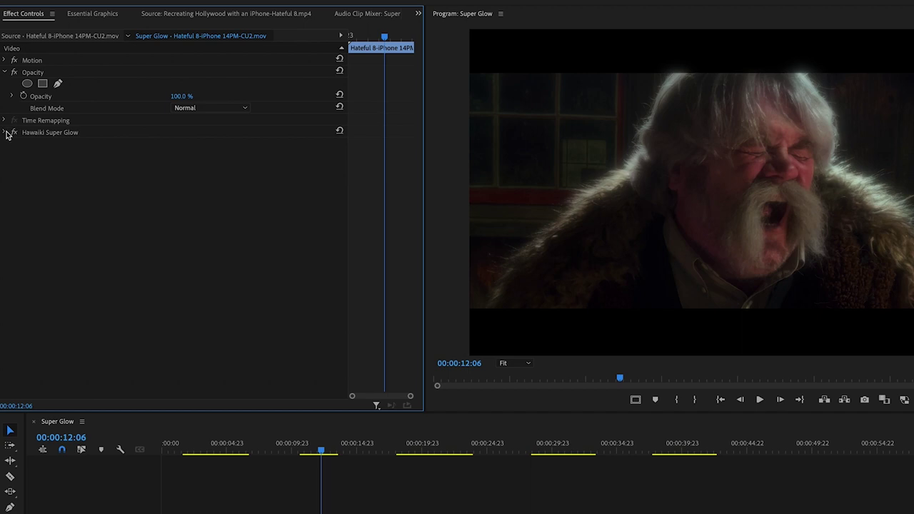
{"action": "left_click", "coordinate": [6, 133]}
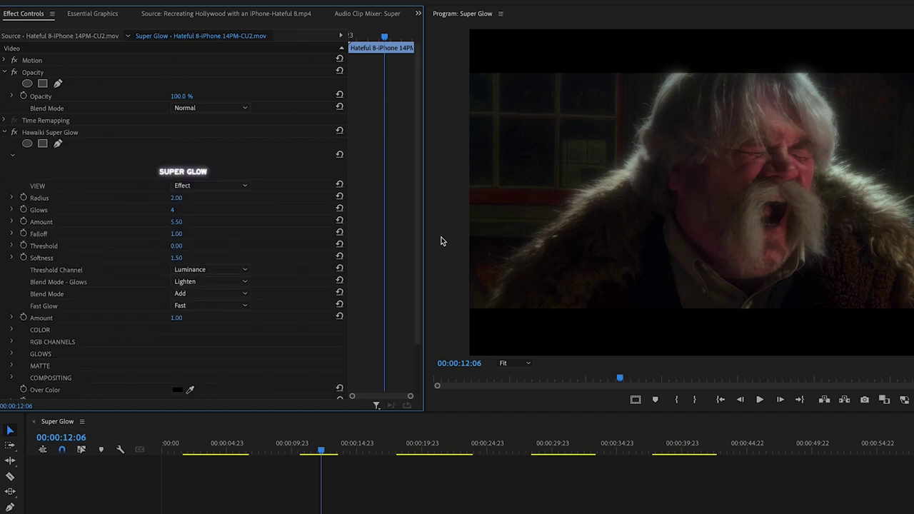
Step: Play the close-up clip from 00:00:10:15 to review its glow in motion
{"action": "left_click_drag", "start_coordinate": [321, 451], "coordinate": [302, 451]}
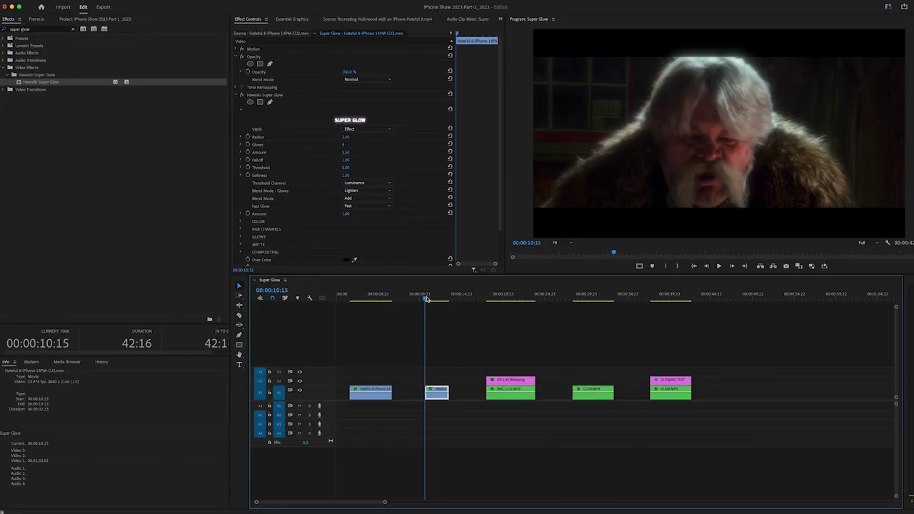
{"action": "key", "text": "space"}
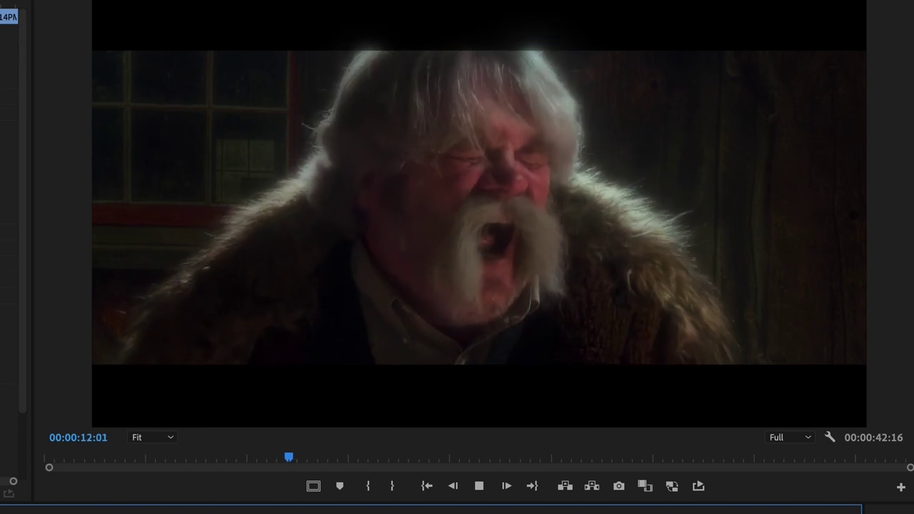
{"action": "key", "text": "space"}
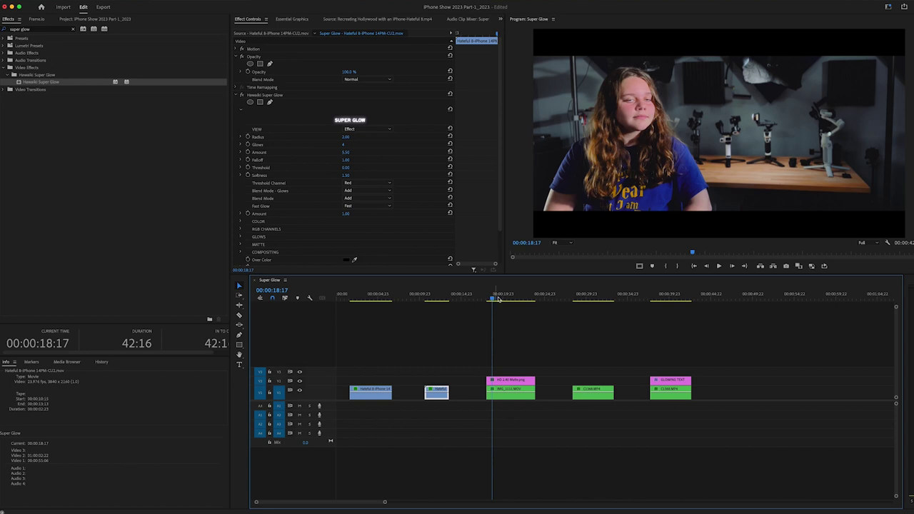
Step: Select IMG_1111.MOV at 00:00:19:23 and compare its picture with Hawaiki Super Glow off and on
{"action": "left_click_drag", "start_coordinate": [492, 298], "coordinate": [503, 300]}
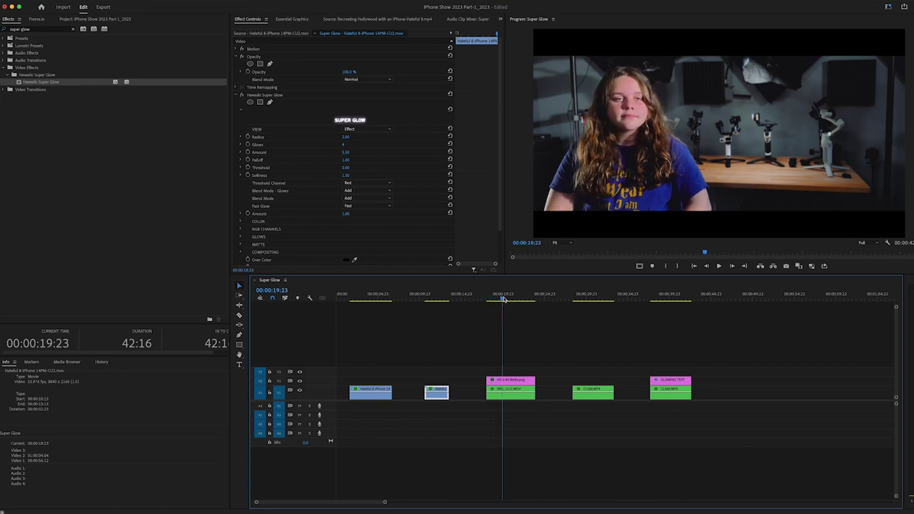
{"action": "left_click", "coordinate": [508, 388]}
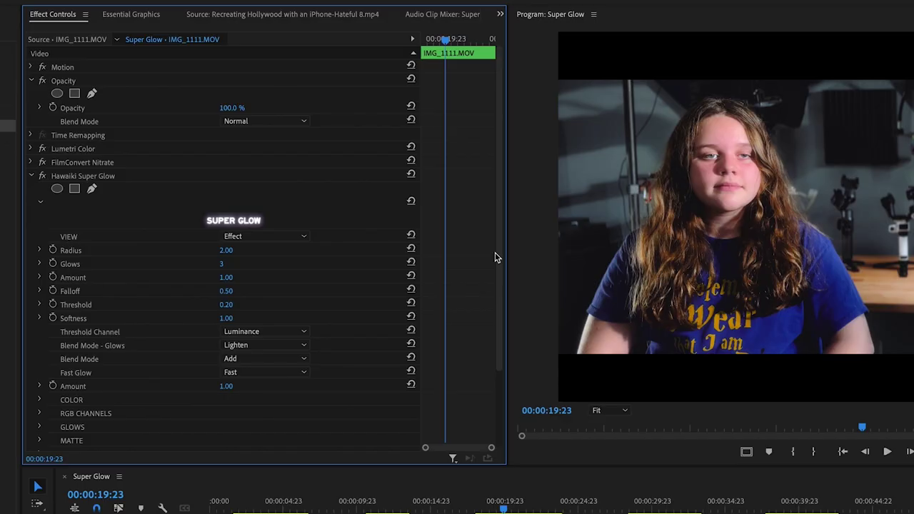
{"action": "left_click", "coordinate": [42, 175]}
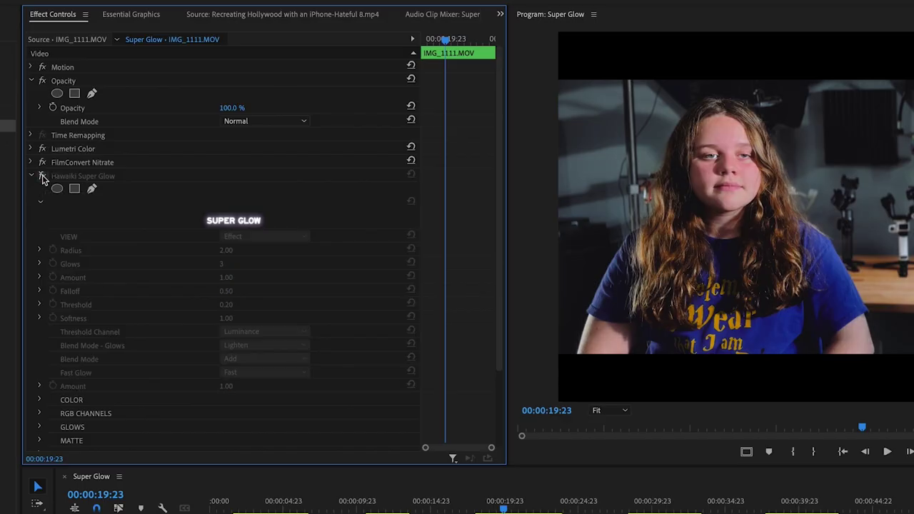
{"action": "left_click", "coordinate": [42, 177]}
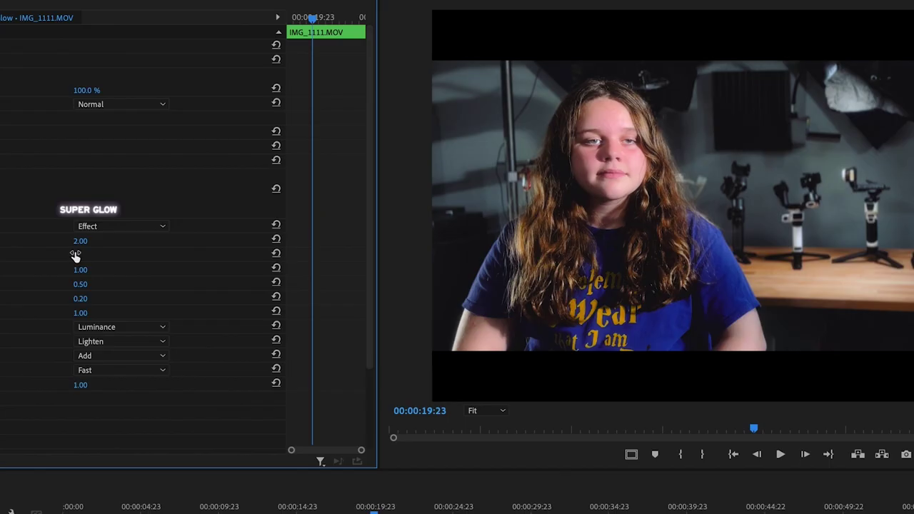
Step: Adjust the Super Glow Radius on IMG_1111.MOV, trying 7.00 and checking the frame at 00:00:20:13
{"action": "left_click_drag", "start_coordinate": [79, 242], "coordinate": [118, 242]}
{"action": "left_click_drag", "start_coordinate": [341, 508], "coordinate": [385, 508]}
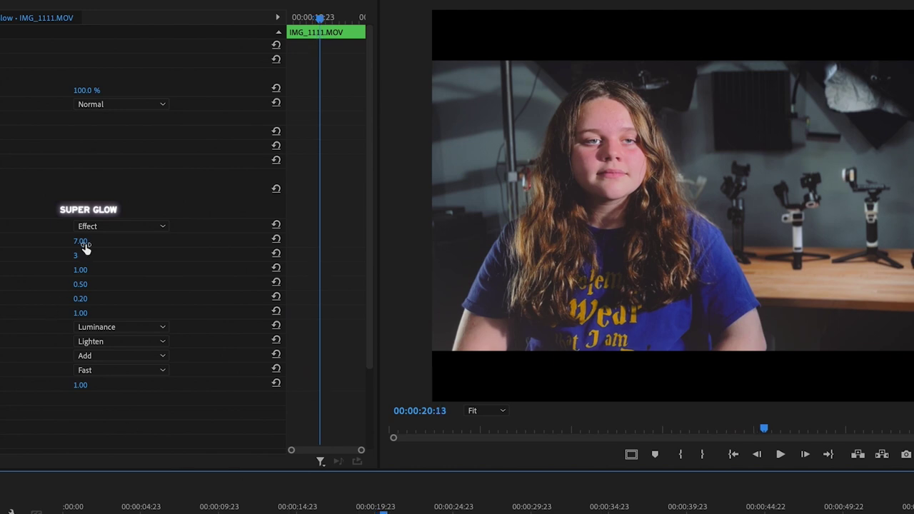
{"action": "left_click_drag", "start_coordinate": [93, 241], "coordinate": [85, 280]}
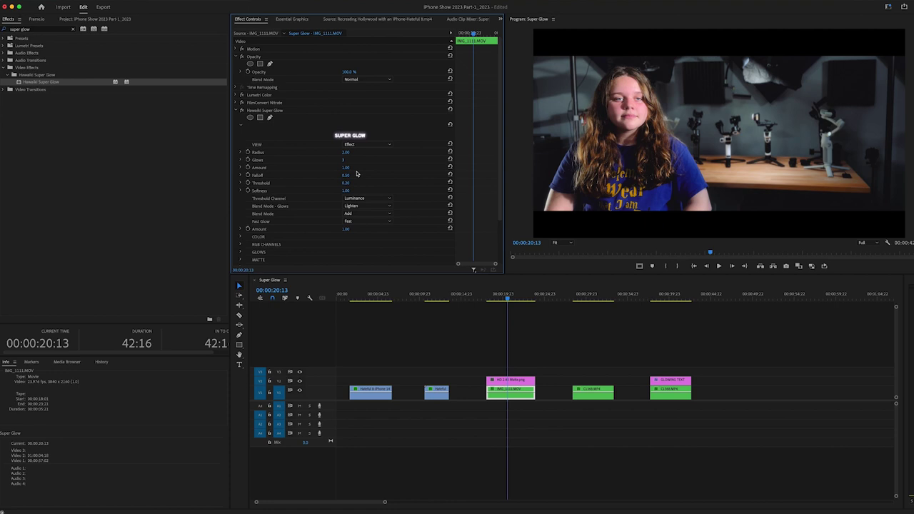
Step: Select C1368.MP4, park the playhead on its end frame at 00:00:33:08 and enable its Hawaiki Super Glow effect
{"action": "left_click", "coordinate": [584, 295]}
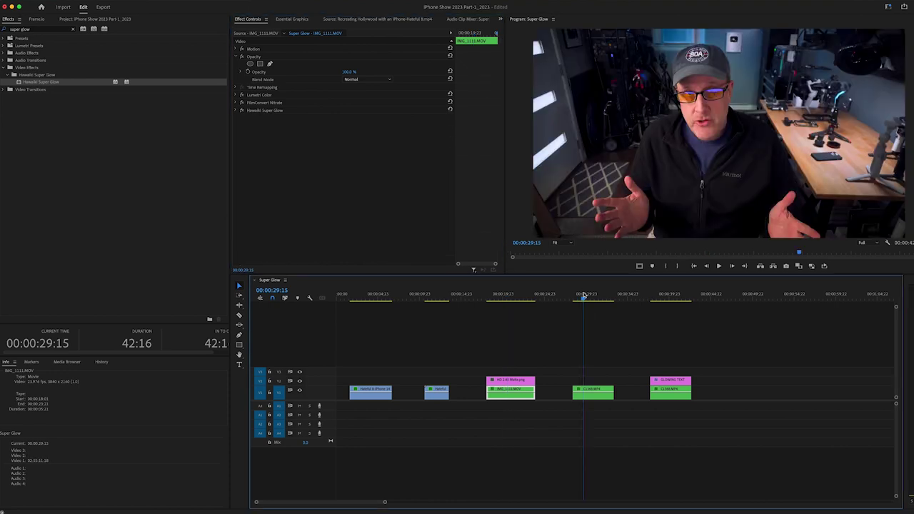
{"action": "key", "text": "Down"}
{"action": "key", "text": "Left"}
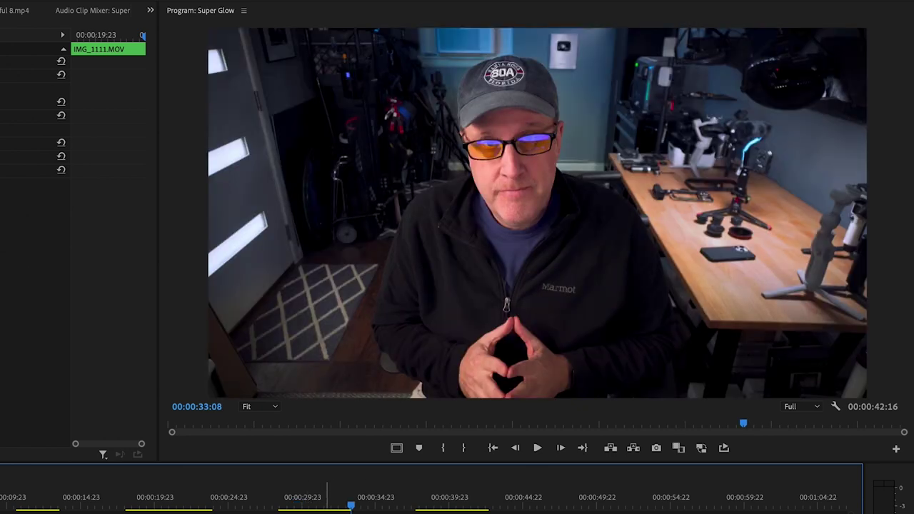
{"action": "left_click", "coordinate": [327, 513]}
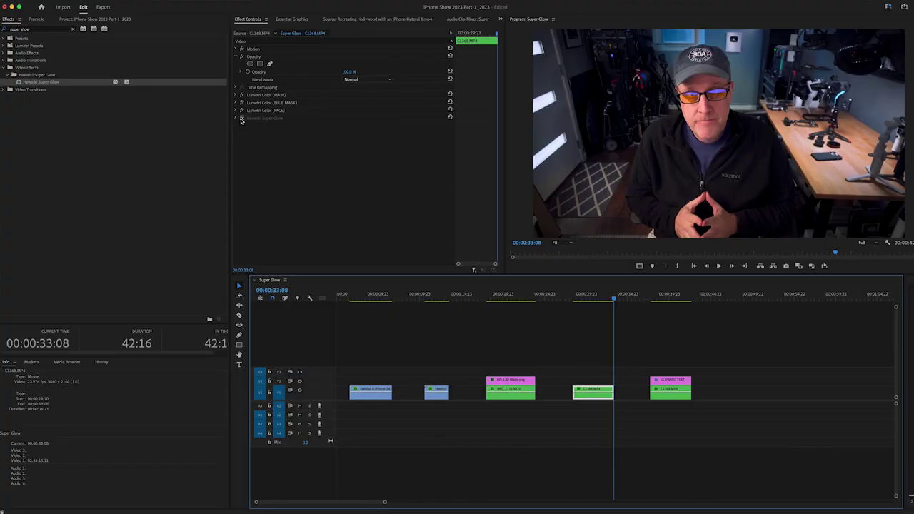
{"action": "left_click", "coordinate": [241, 119]}
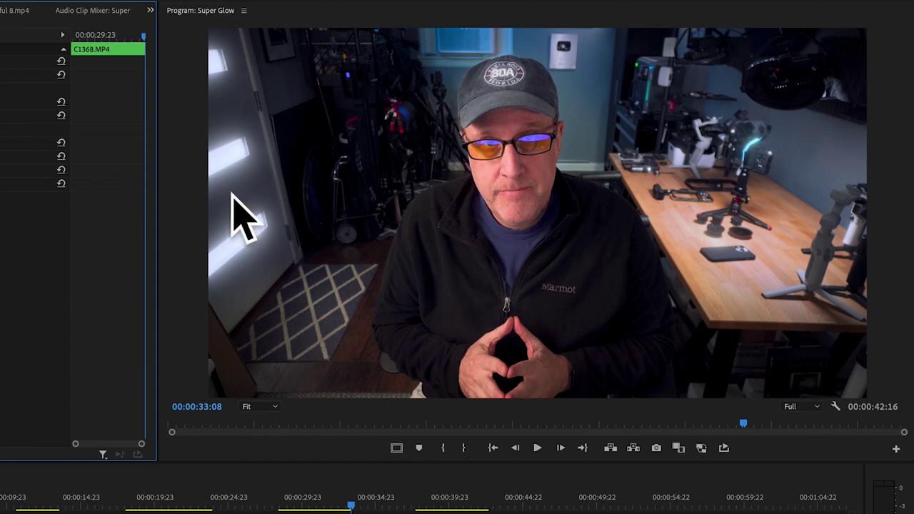
Step: Compare C1368.MP4 with Hawaiki Super Glow off and on, and review the glow at other points of the clip
{"action": "left_click", "coordinate": [2, 184]}
{"action": "left_click", "coordinate": [242, 119]}
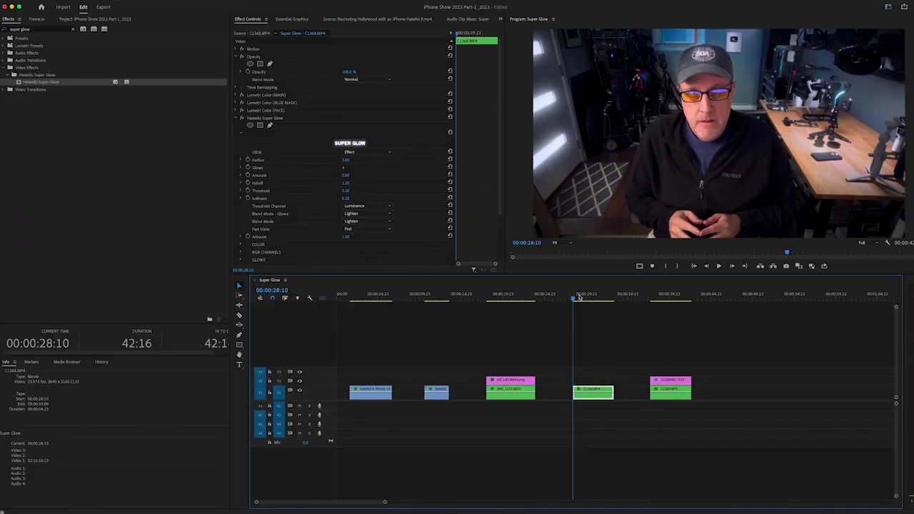
{"action": "left_click", "coordinate": [584, 297]}
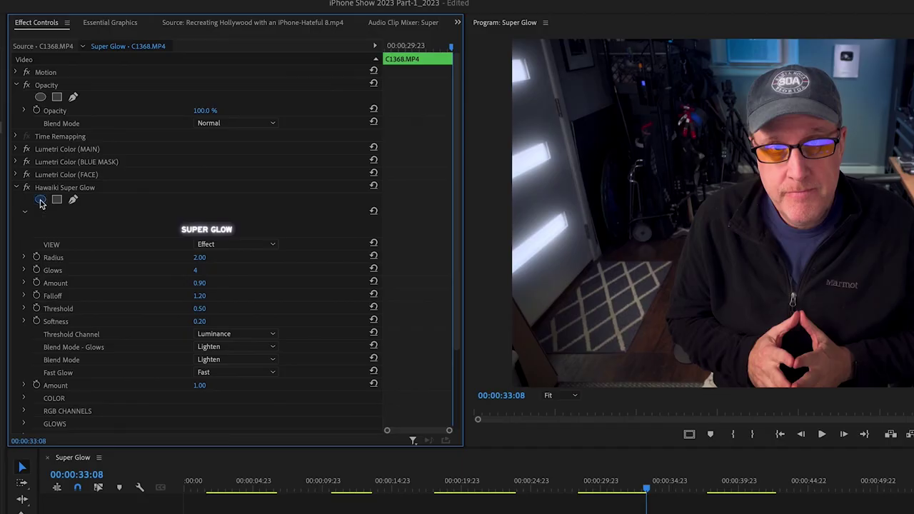
Step: Add an elliptical mask to Super Glow on C1368.MP4 and place it over the man's face
{"action": "left_click", "coordinate": [249, 125]}
{"action": "left_click_drag", "start_coordinate": [812, 224], "coordinate": [812, 154]}
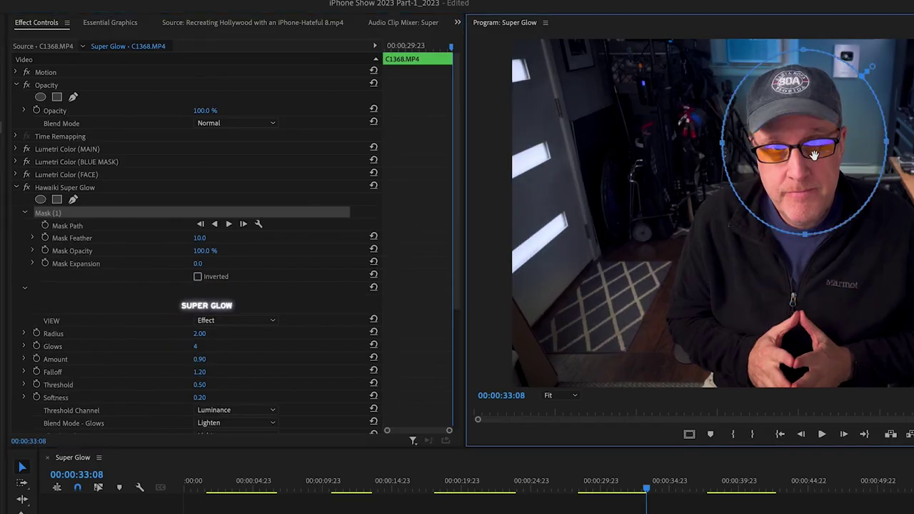
{"action": "left_click_drag", "start_coordinate": [451, 282], "coordinate": [449, 340]}
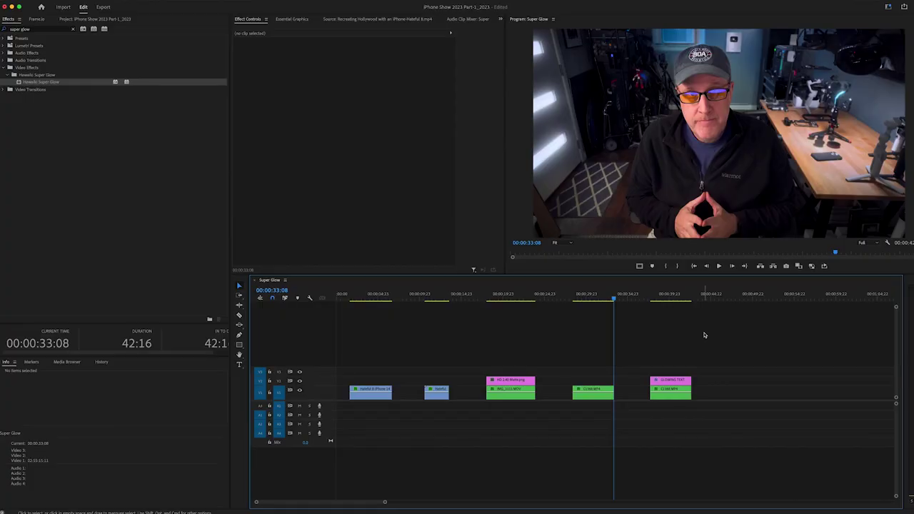
Step: Select the GLOWING TEXT graphic at 00:00:39:10 and enable its Hawaiki Super Glow effect
{"action": "left_click", "coordinate": [665, 297]}
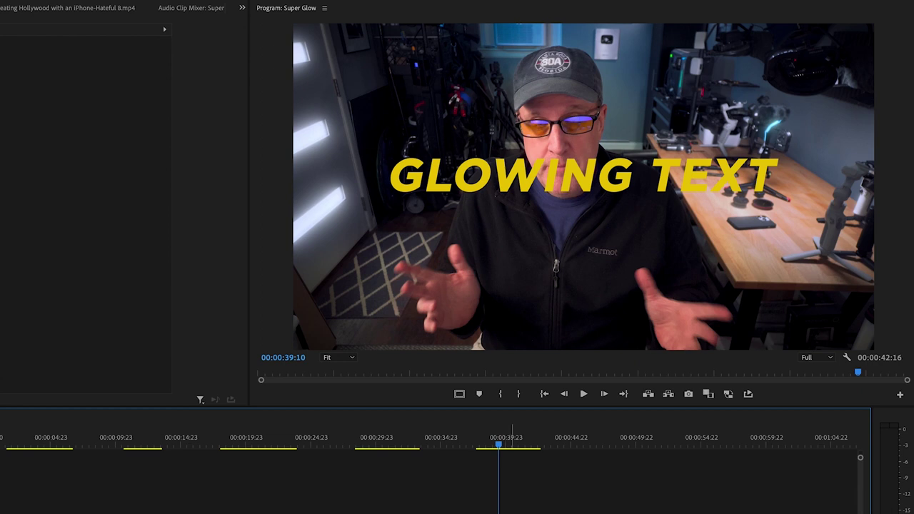
{"action": "left_click", "coordinate": [512, 513]}
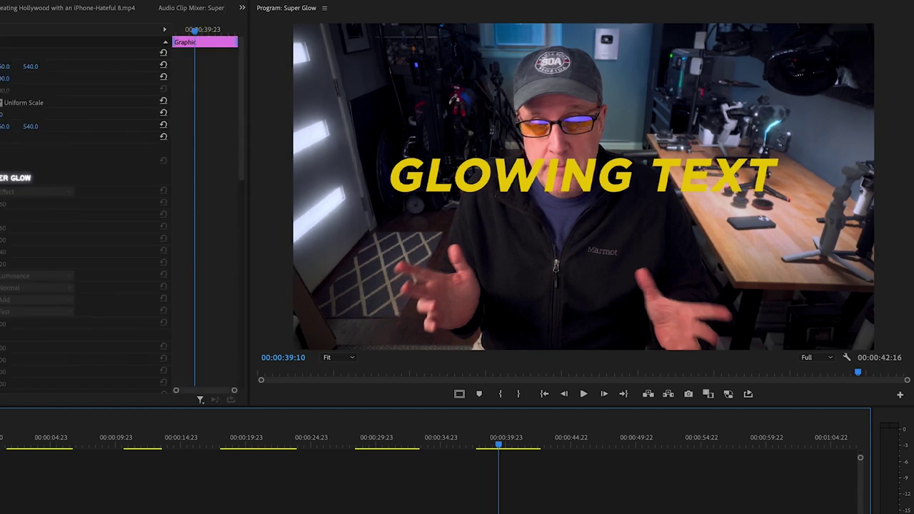
{"action": "left_click", "coordinate": [1, 160]}
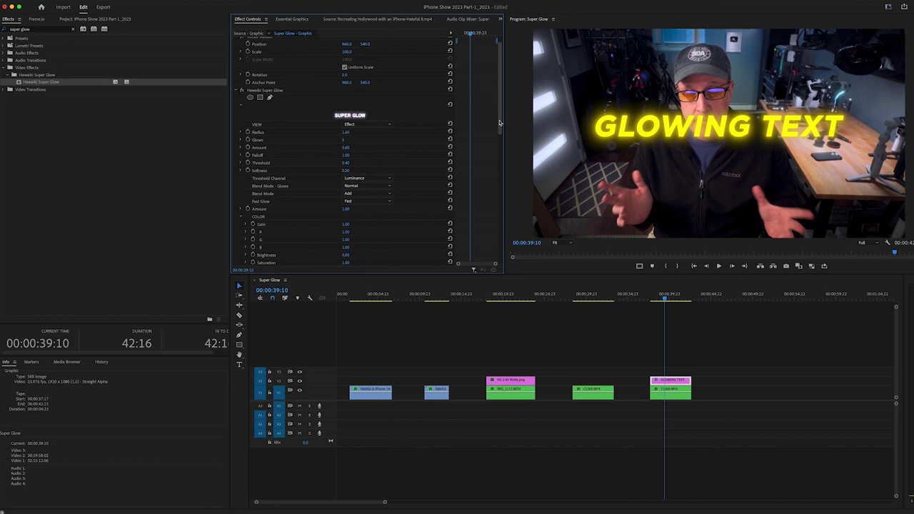
Step: Adjust the Super Glow on the GLOWING TEXT graphic and set its Radius to 2.00
{"action": "scroll", "coordinate": [499, 123], "scroll_direction": "down", "scroll_amount": 1}
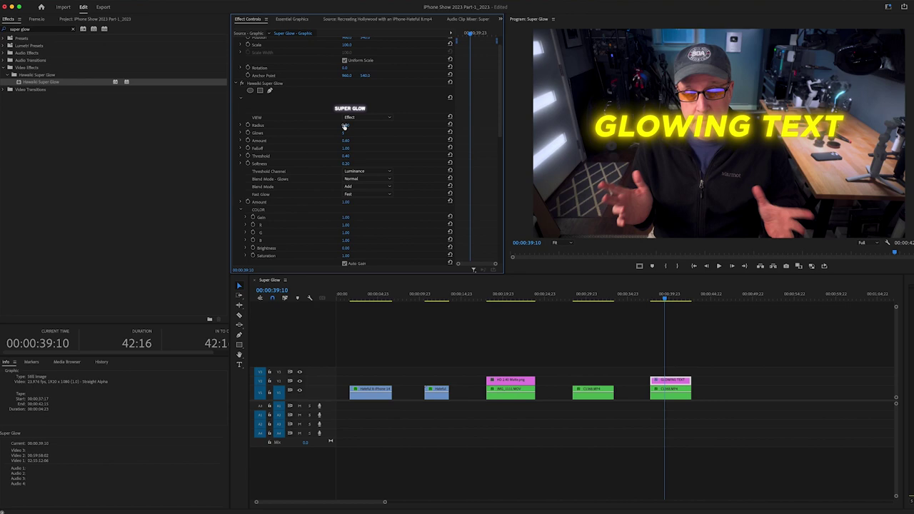
{"action": "left_click_drag", "start_coordinate": [344, 127], "coordinate": [370, 126]}
{"action": "left_click_drag", "start_coordinate": [73, 173], "coordinate": [29, 174]}
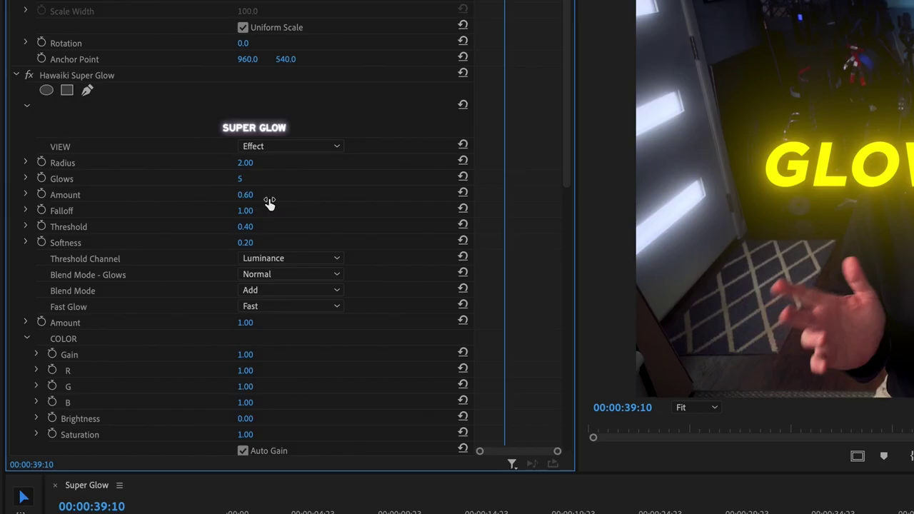
{"action": "left_click_drag", "start_coordinate": [242, 243], "coordinate": [218, 244]}
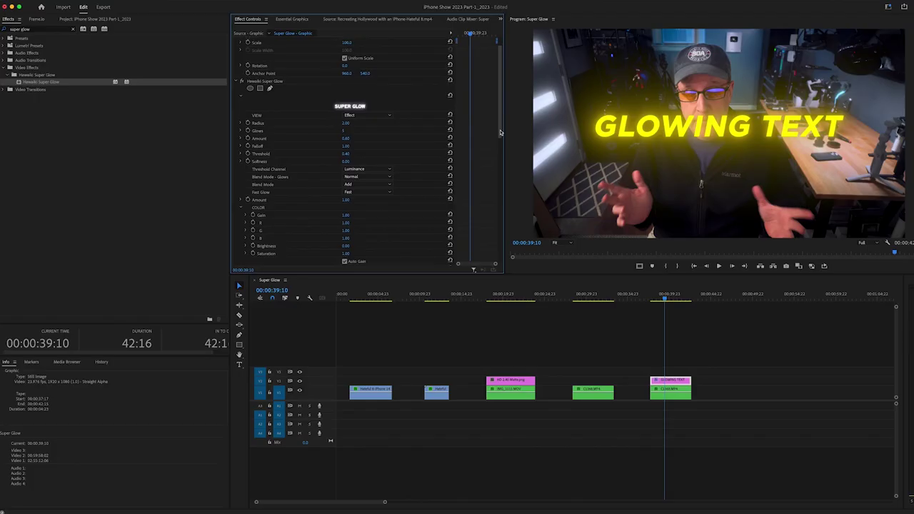
Step: Try a Color R value of 2.60 on the title's Super Glow and set it back to 1.00
{"action": "left_click_drag", "start_coordinate": [566, 177], "coordinate": [587, 342]}
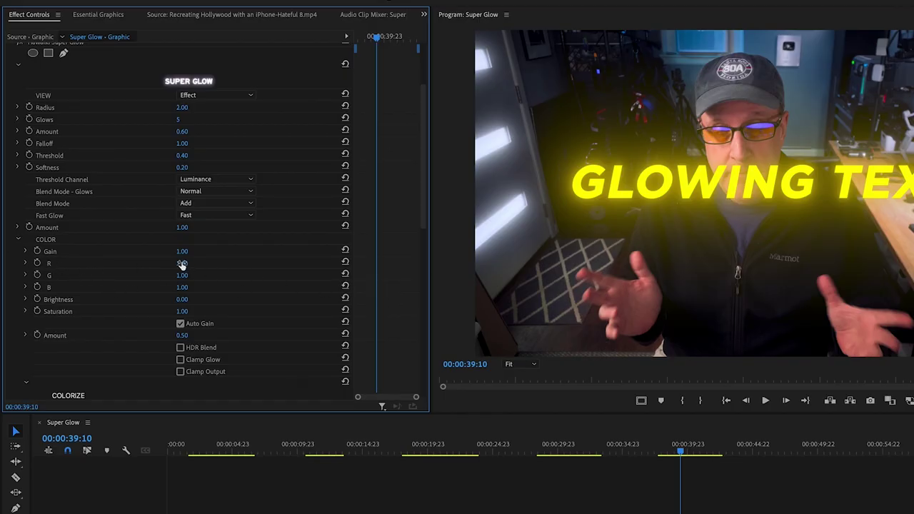
{"action": "mouse_move", "coordinate": [182, 265]}
{"action": "left_mouse_down"}
{"action": "mouse_move", "coordinate": [229, 264]}
{"action": "mouse_move", "coordinate": [191, 264]}
{"action": "left_mouse_up"}
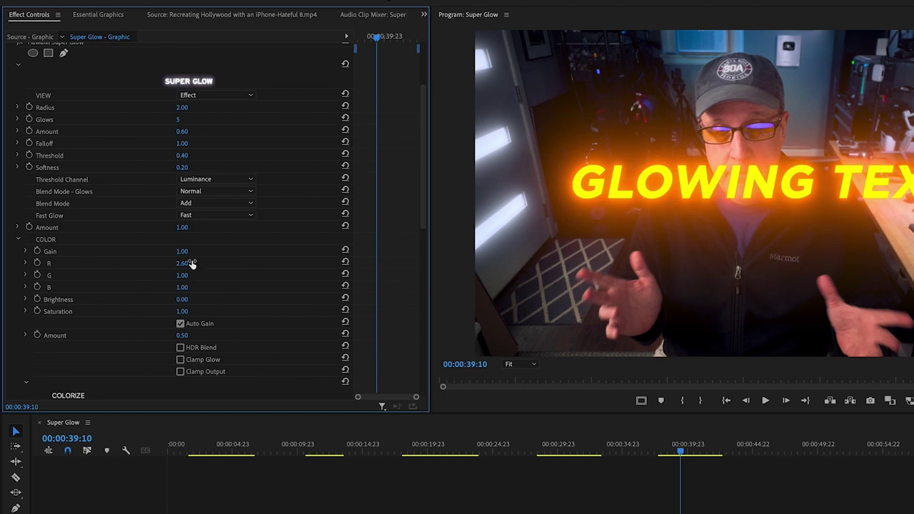
{"action": "left_click", "coordinate": [187, 264]}
{"action": "type", "text": "0"}
{"action": "key", "text": "Return"}
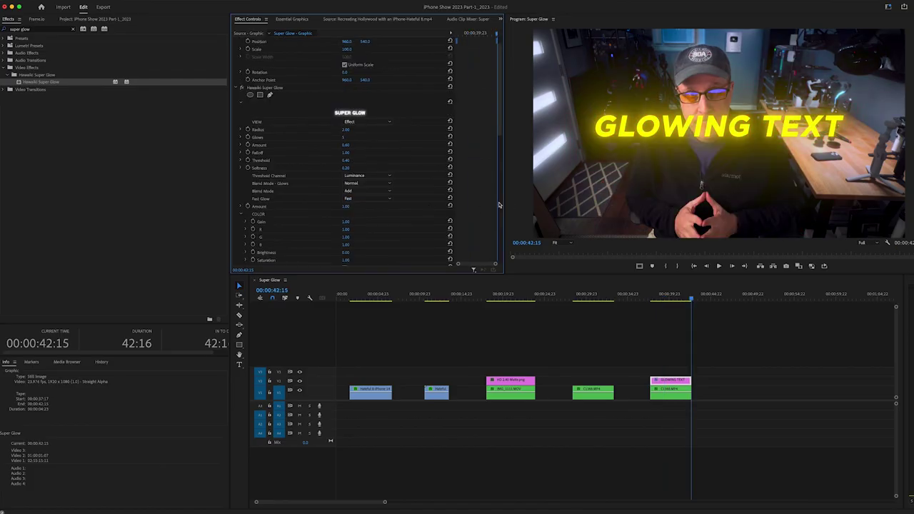
Step: Review the glow on each clip in the sequence, from the first Hateful 8 shot to the GLOWING TEXT title
{"action": "left_click", "coordinate": [670, 296]}
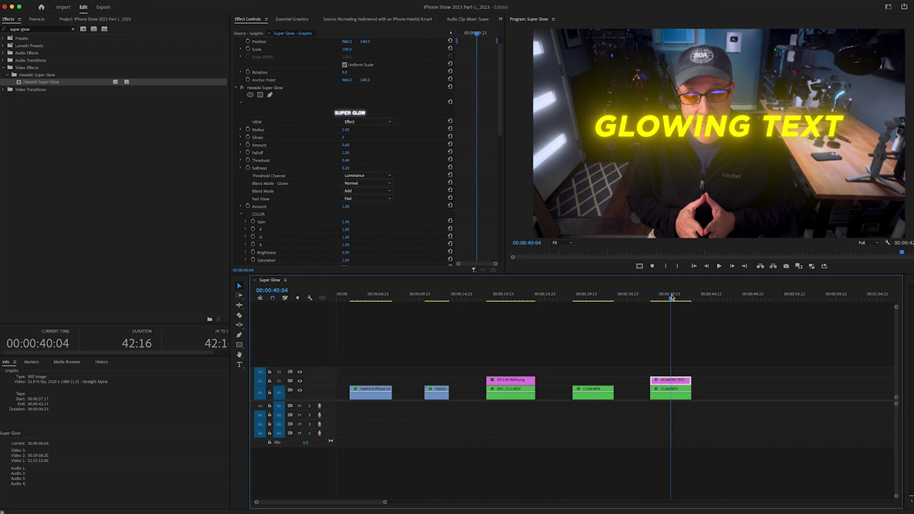
{"action": "left_click", "coordinate": [363, 297]}
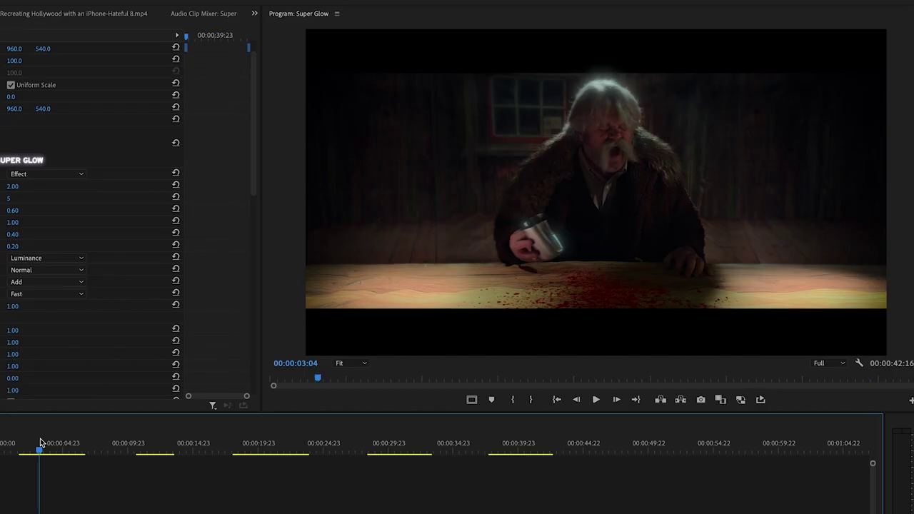
{"action": "left_click", "coordinate": [158, 447]}
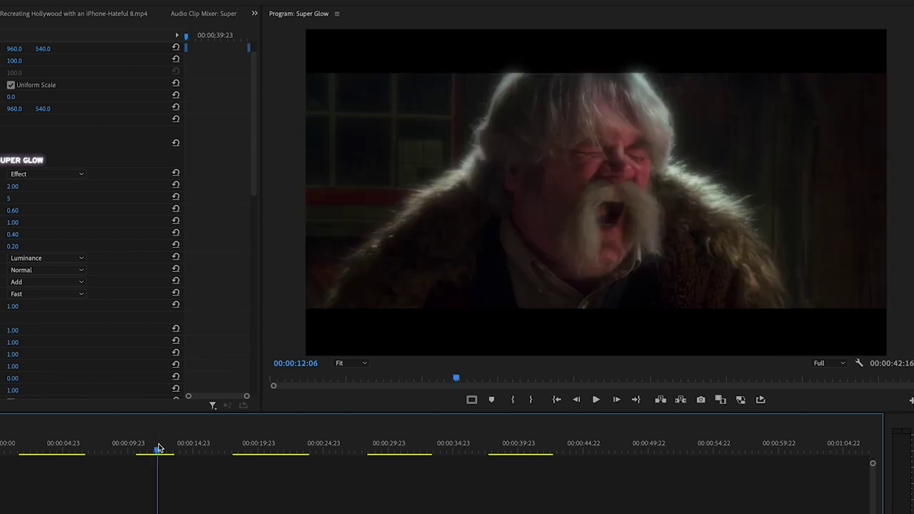
{"action": "left_click", "coordinate": [262, 447]}
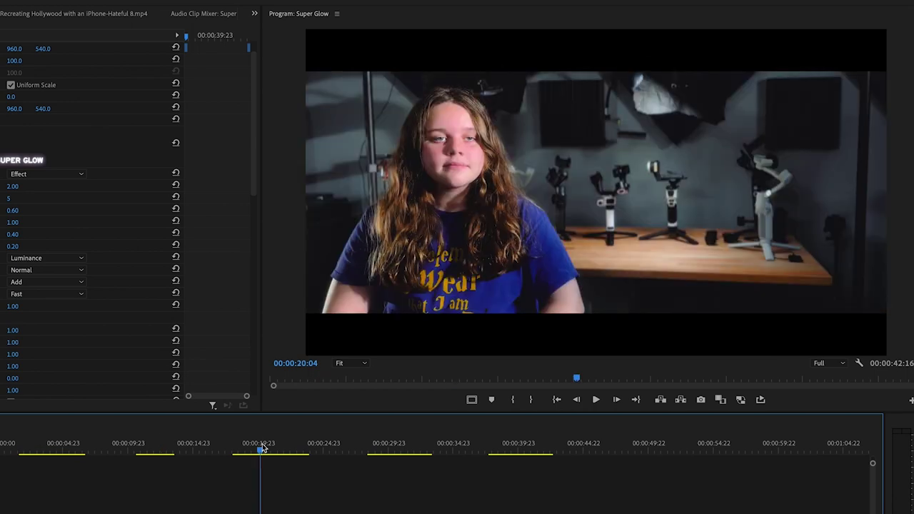
{"action": "left_click", "coordinate": [390, 448]}
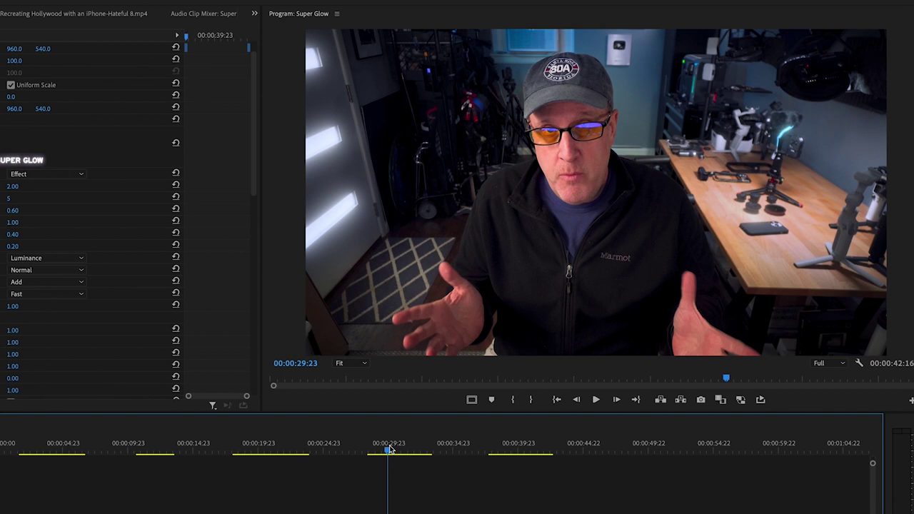
{"action": "left_click", "coordinate": [512, 448]}
{"action": "key", "text": "space"}
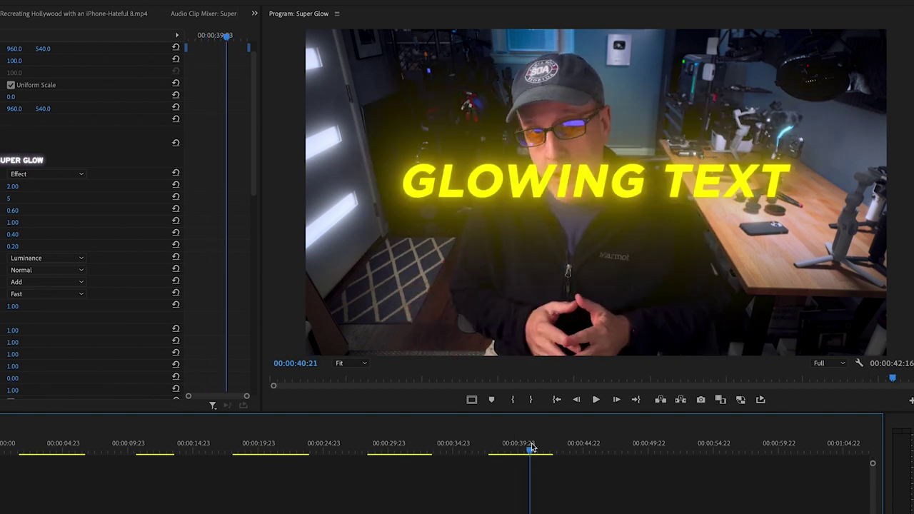